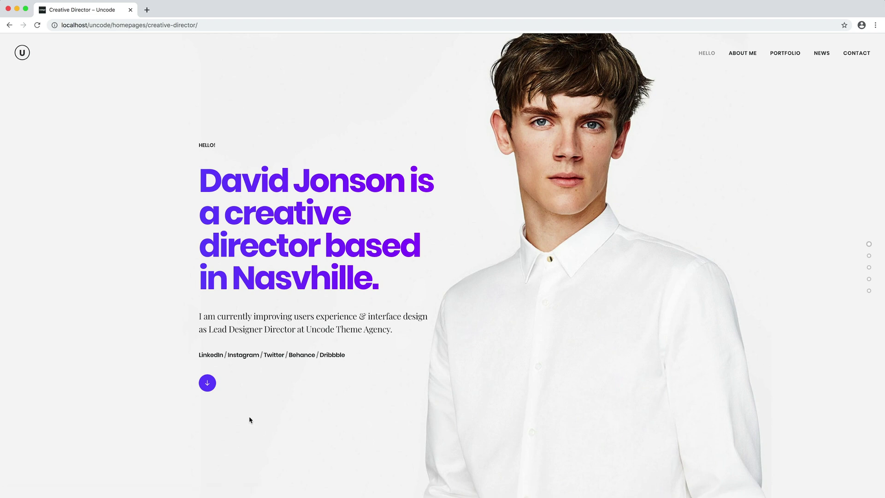
Jump through the About Me, Portfolio, News and Contact sections, then back up to Hello
click(208, 387)
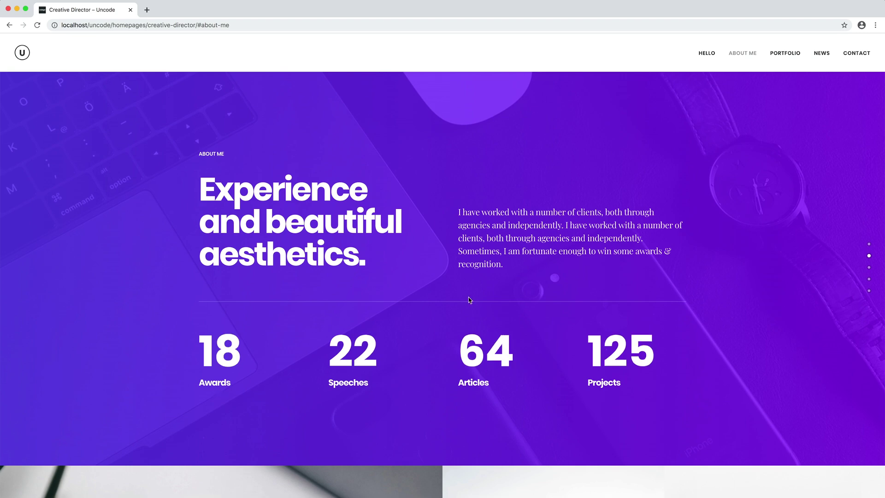
click(777, 58)
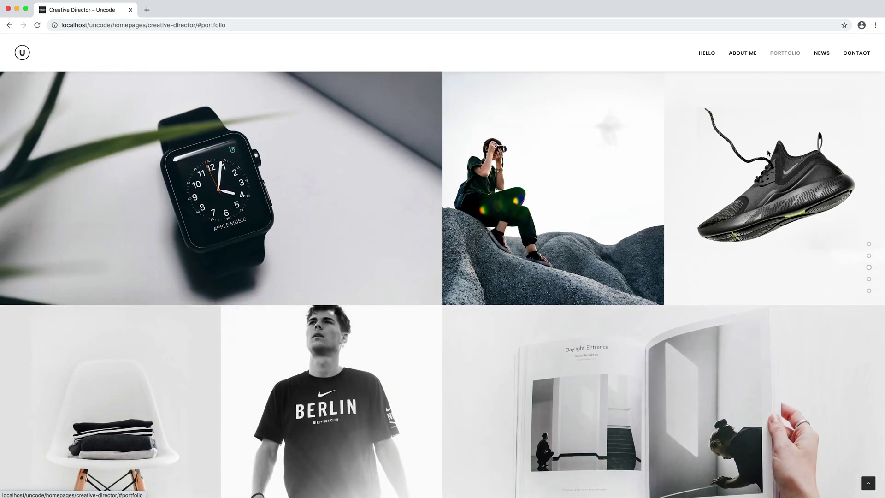
click(870, 281)
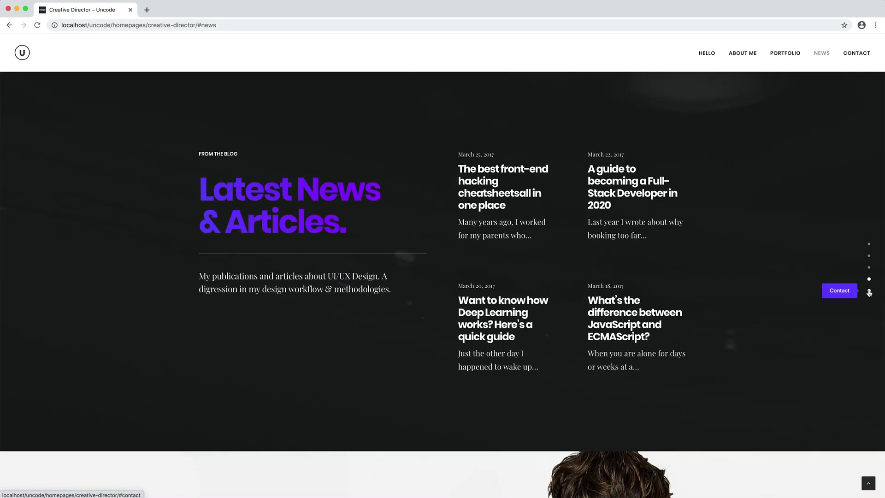
click(870, 292)
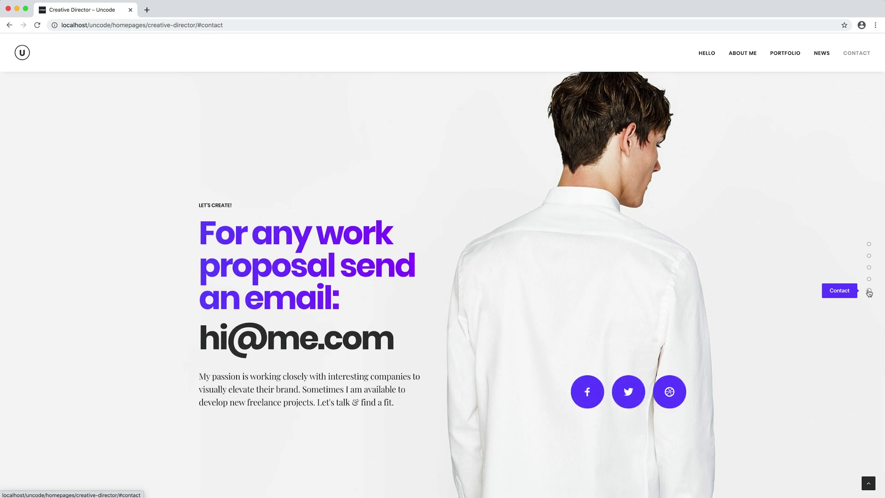
click(866, 257)
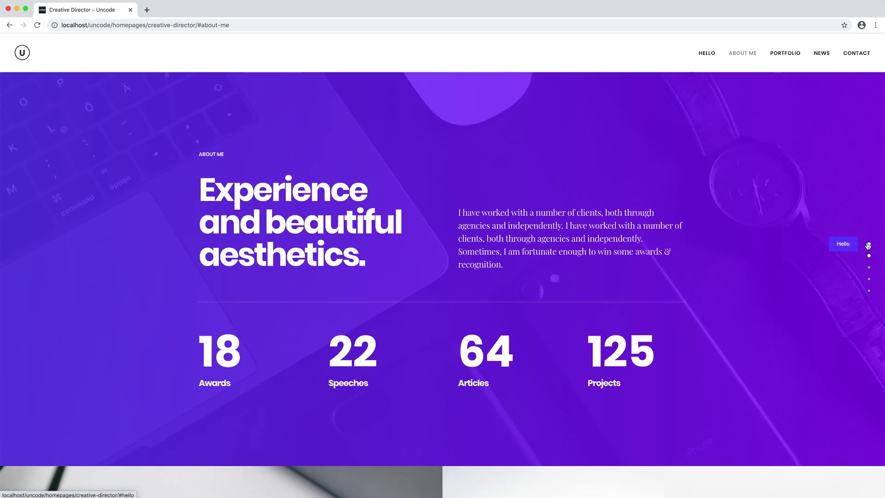
click(868, 244)
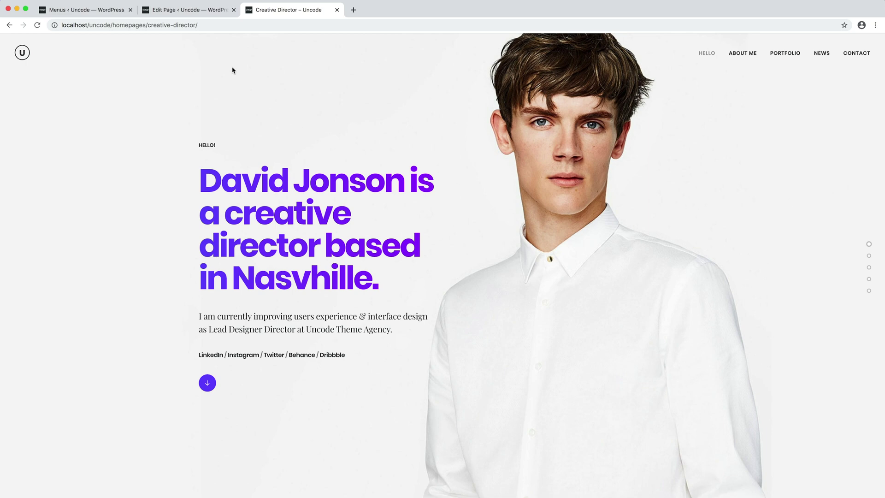
In the page's Scroll options, set the Creative Director scroll type to Simple Scroll
click(201, 11)
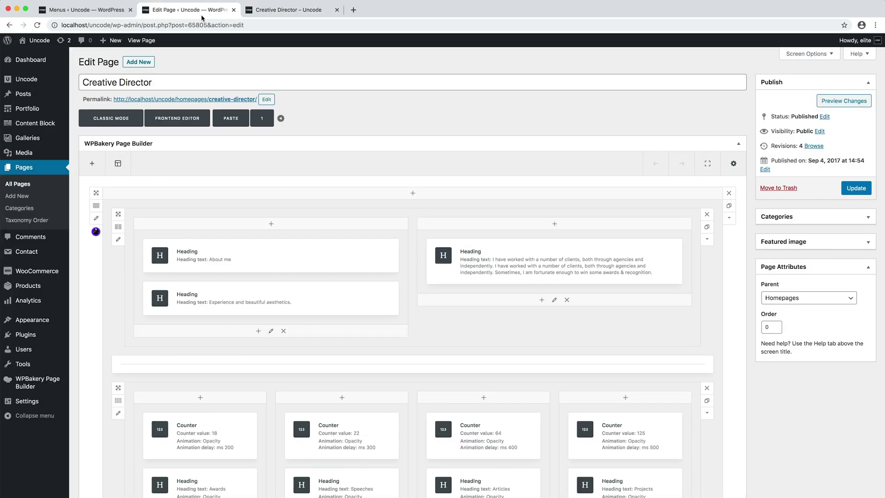
scroll(97, 249, down, 15)
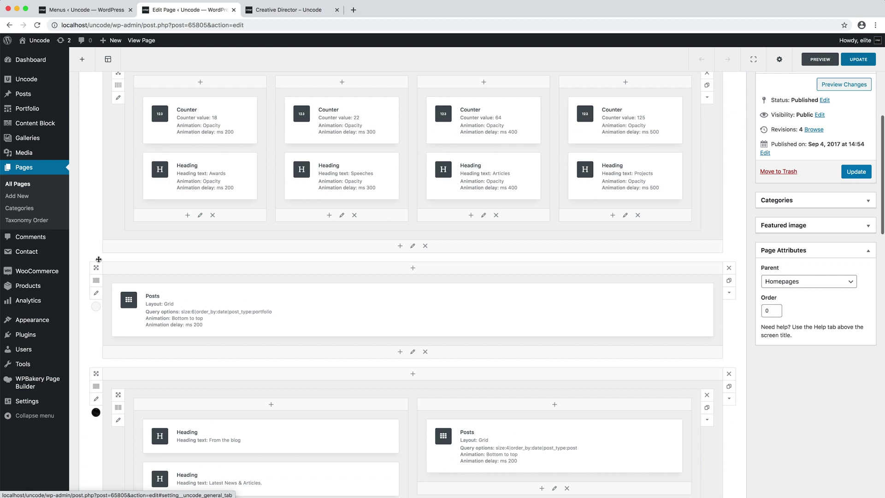
scroll(99, 262, down, 15)
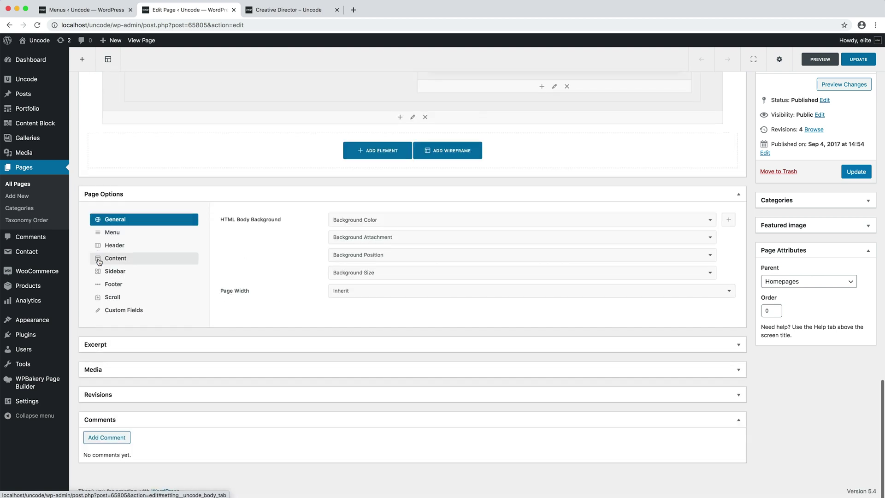
click(141, 298)
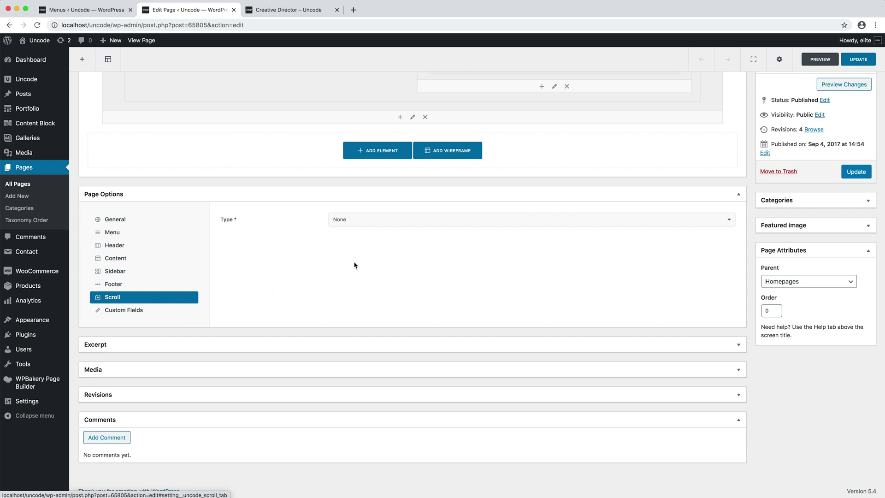
click(410, 221)
click(414, 226)
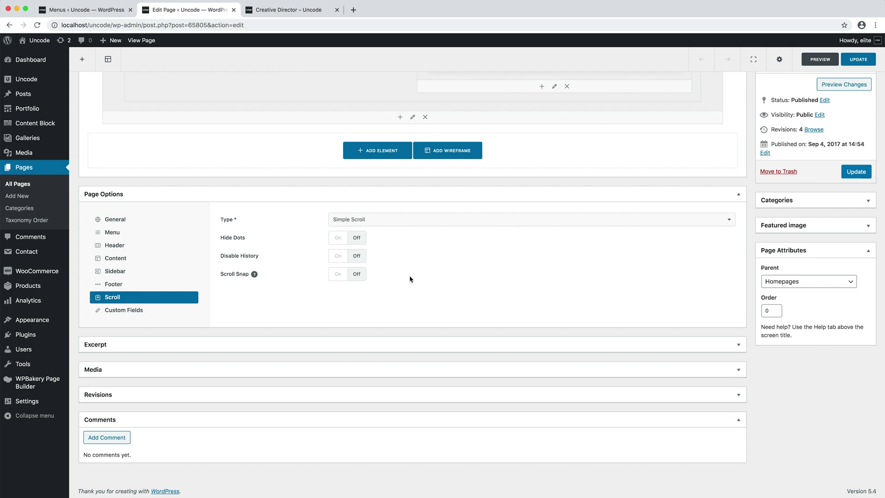
scroll(410, 279, up, 20)
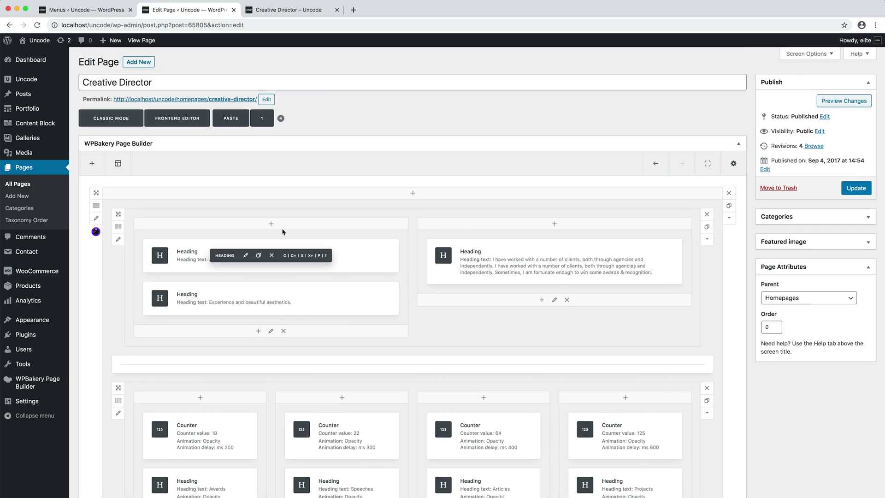
Give the first row the section name 'About Me' in its Extra settings and update the page
click(100, 222)
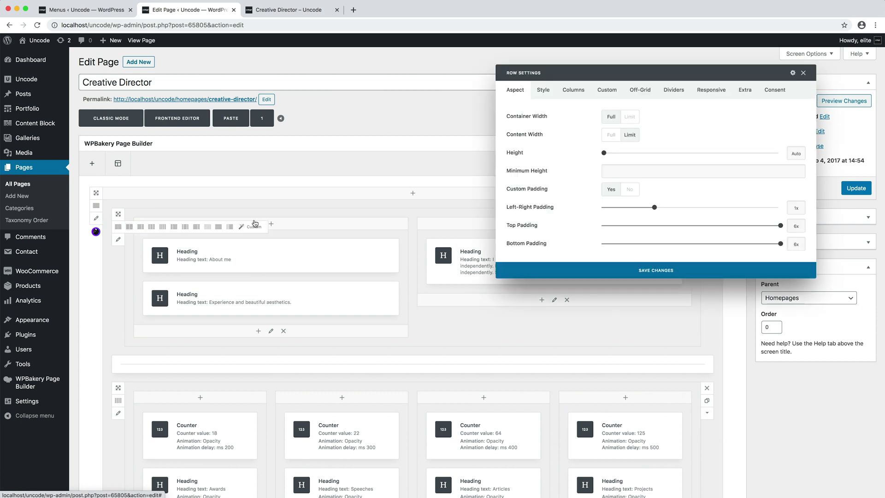
click(743, 94)
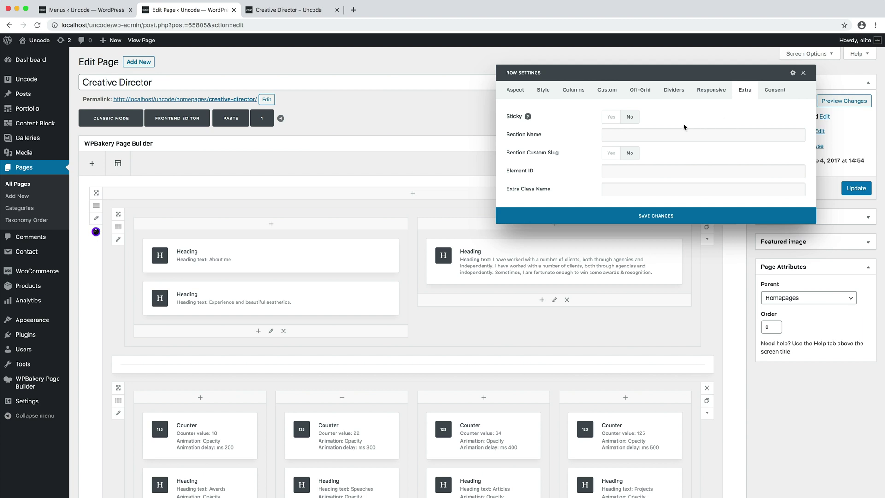
click(663, 135)
text(About Me)
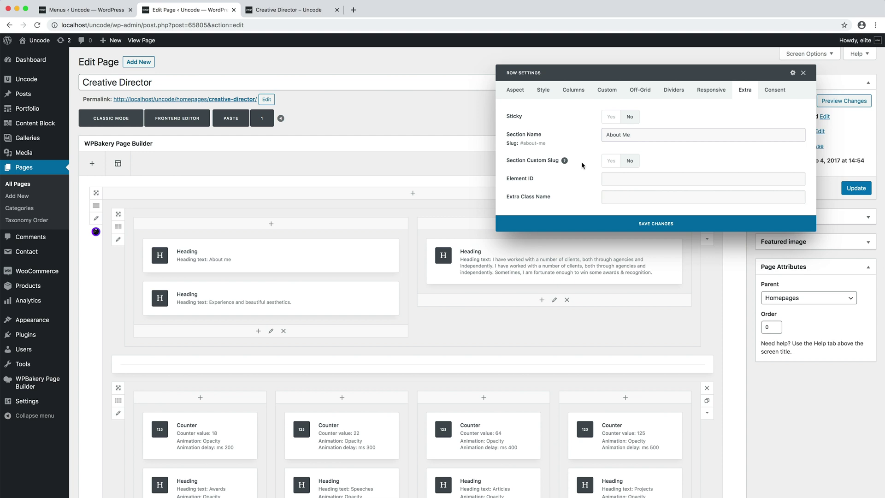
click(581, 230)
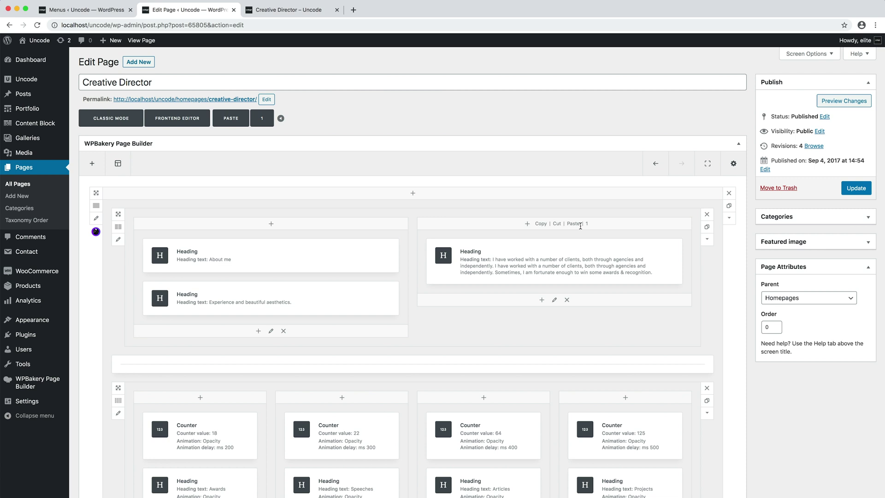
click(847, 194)
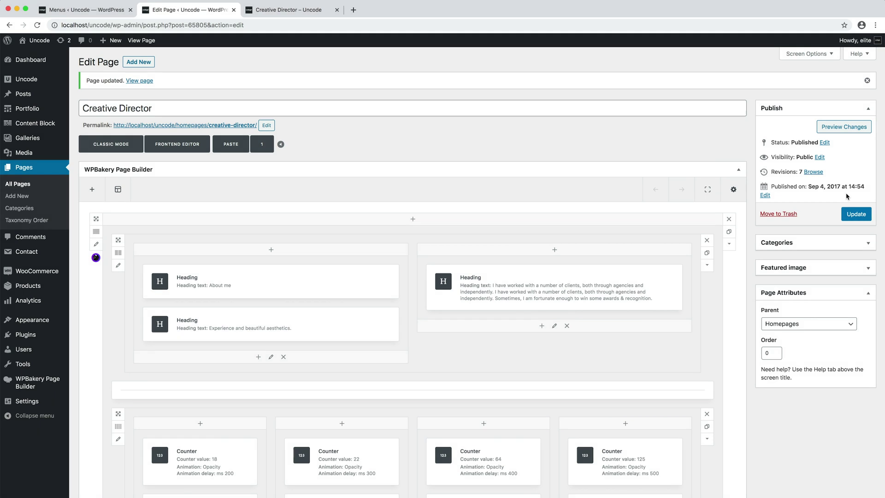
Reload the live page and use the side dots to visit About Me, Portfolio, News, Contact, then Hello
click(319, 12)
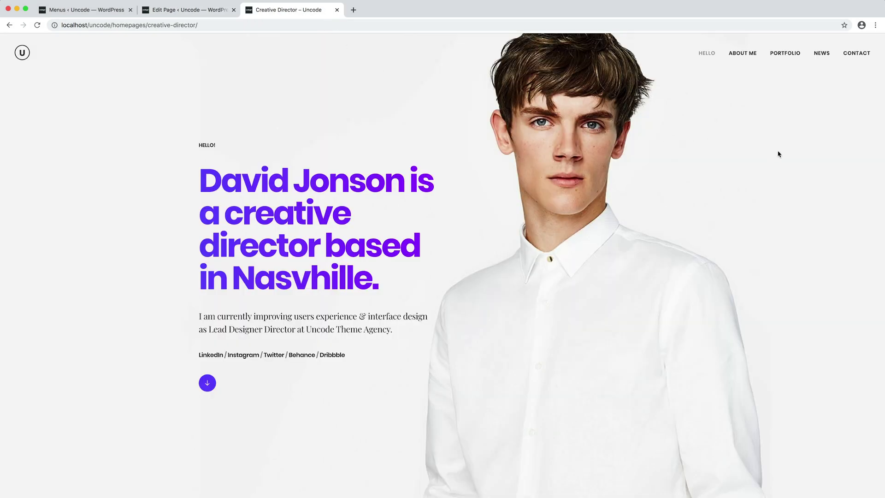
key(super+r)
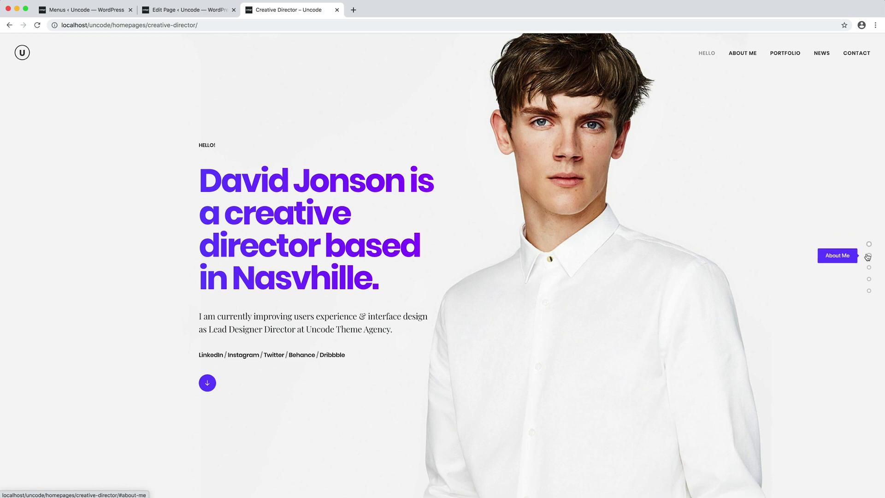
click(868, 257)
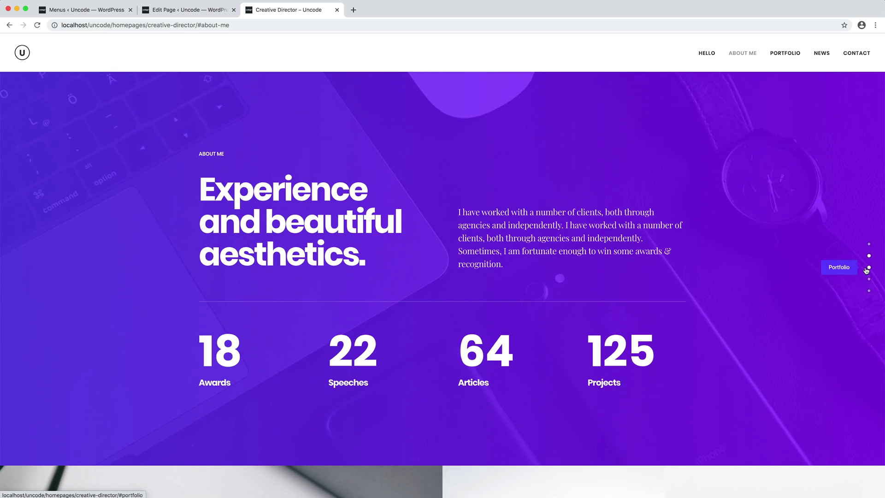
click(869, 268)
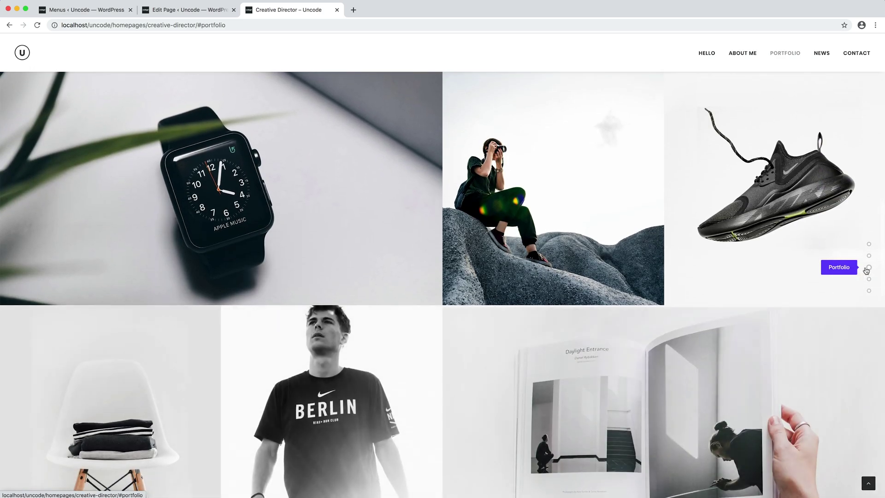
click(869, 279)
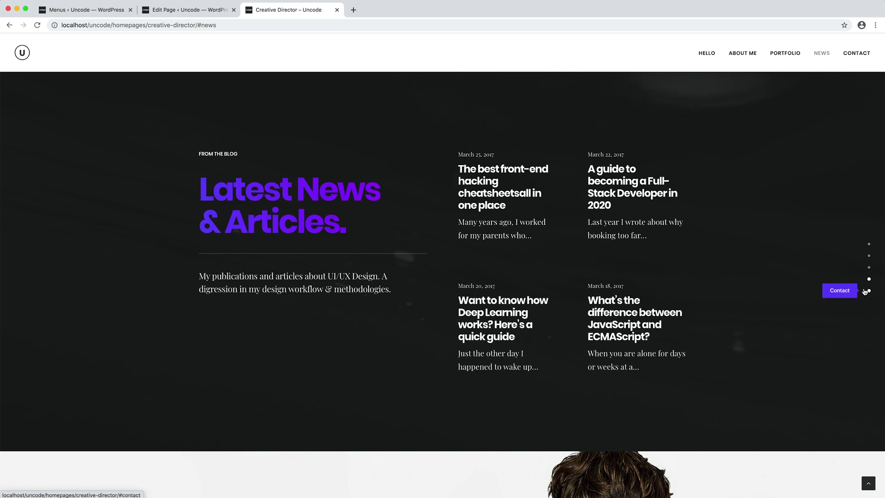
click(869, 290)
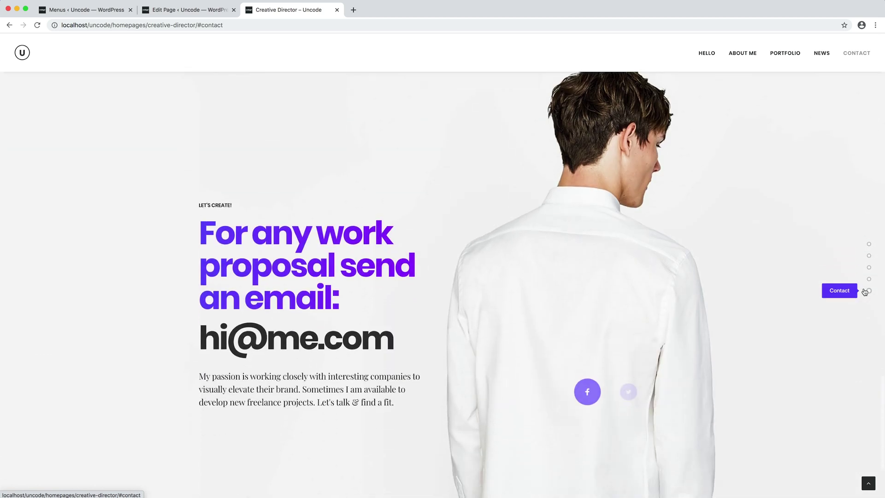
click(867, 247)
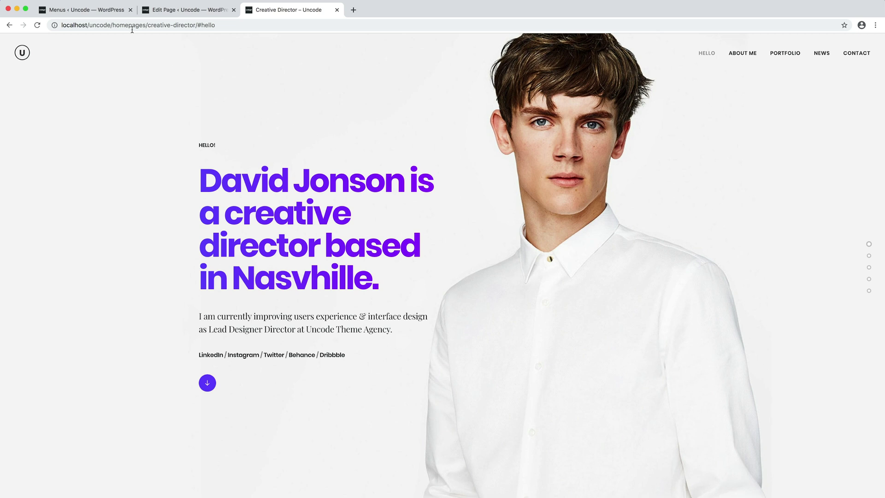
Add an 'About Me' custom link to #about-me, place it after Hello, and save the menu
click(113, 11)
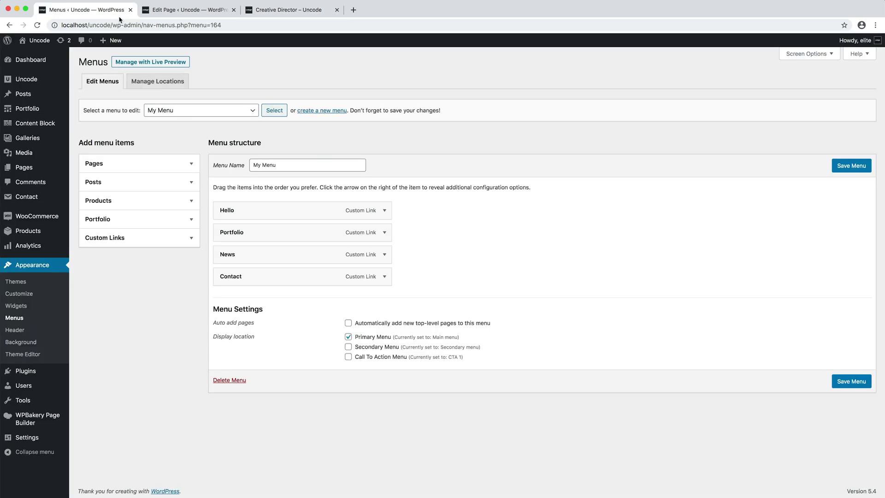
click(168, 239)
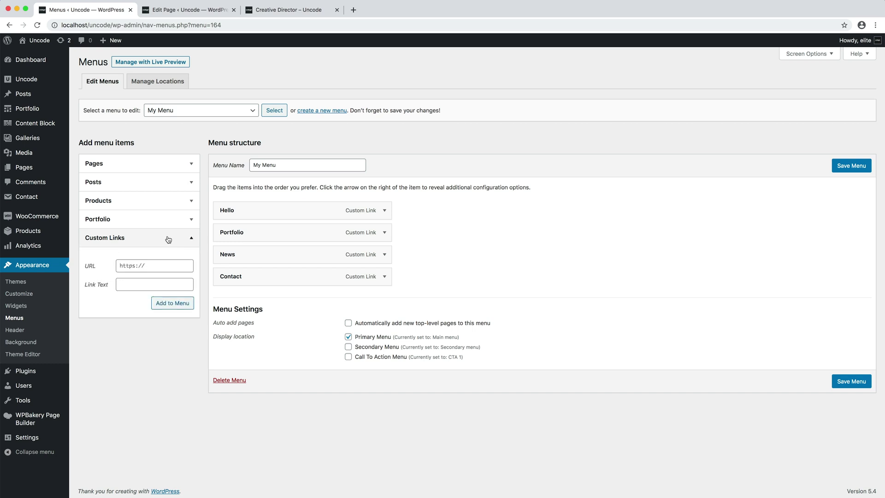
click(157, 265)
text(#about)
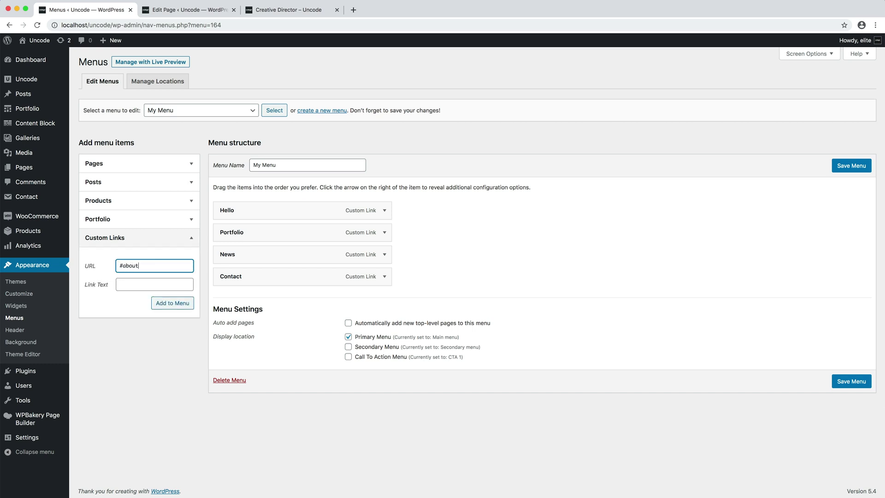
text(-me)
click(157, 282)
text(Abo)
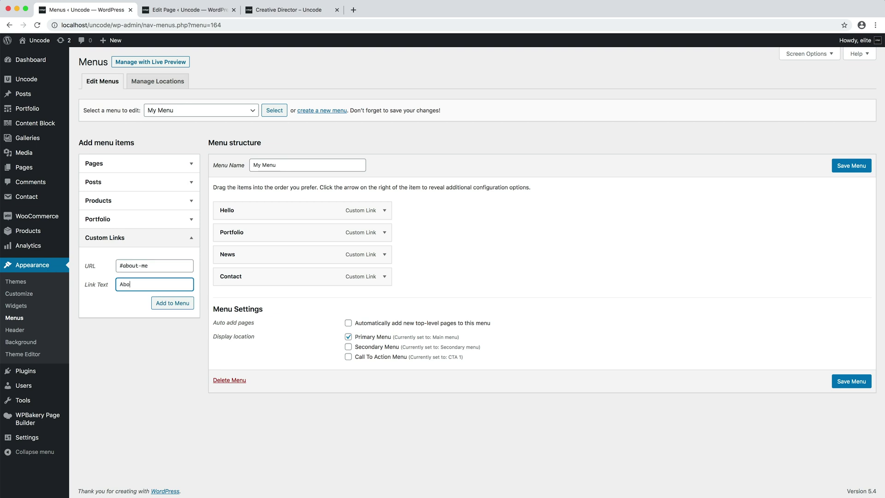
text(ut Me)
click(181, 303)
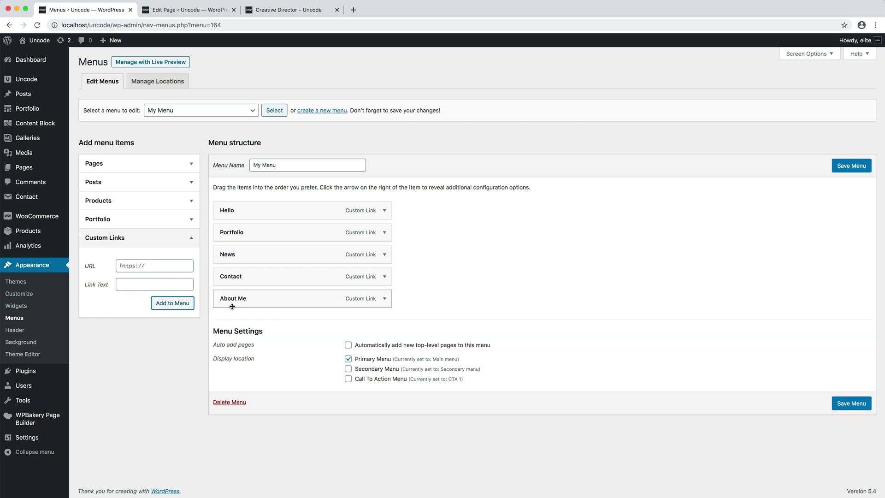
drag(254, 301, 256, 232)
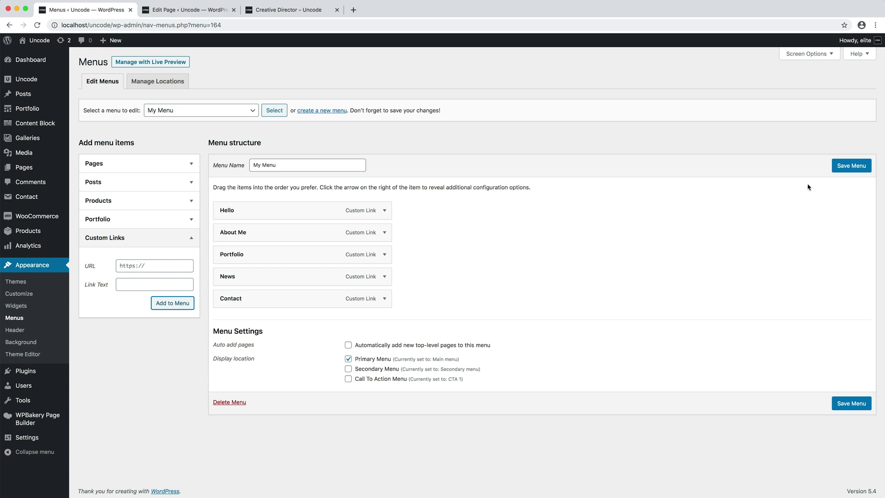
click(847, 167)
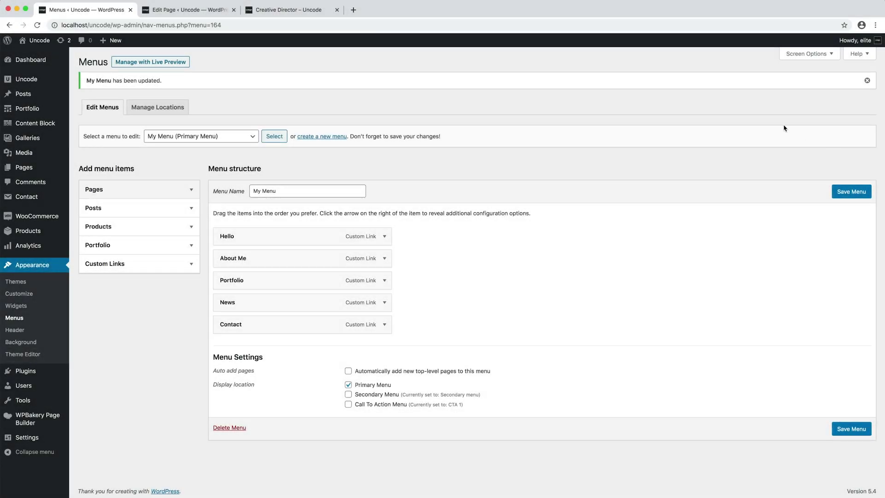
Reload the site and test the ABOUT ME, PORTFOLIO, NEWS, CONTACT and HELLO header links
click(294, 10)
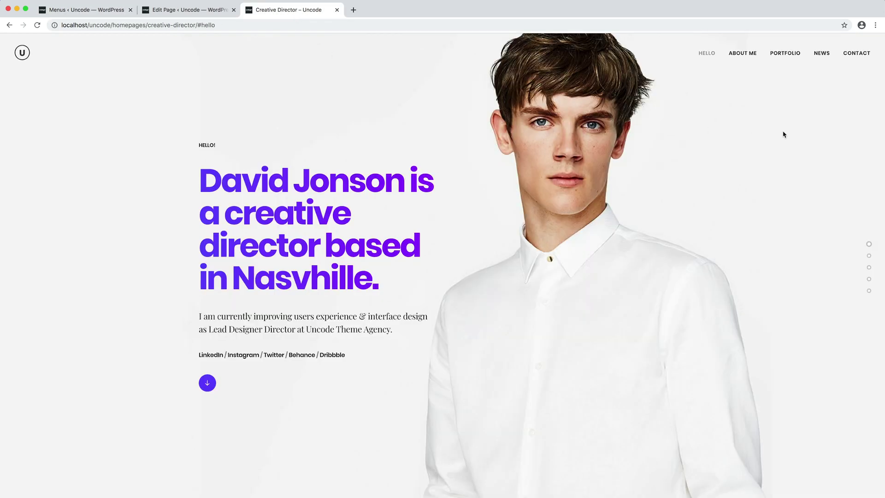
key(super+r)
click(746, 56)
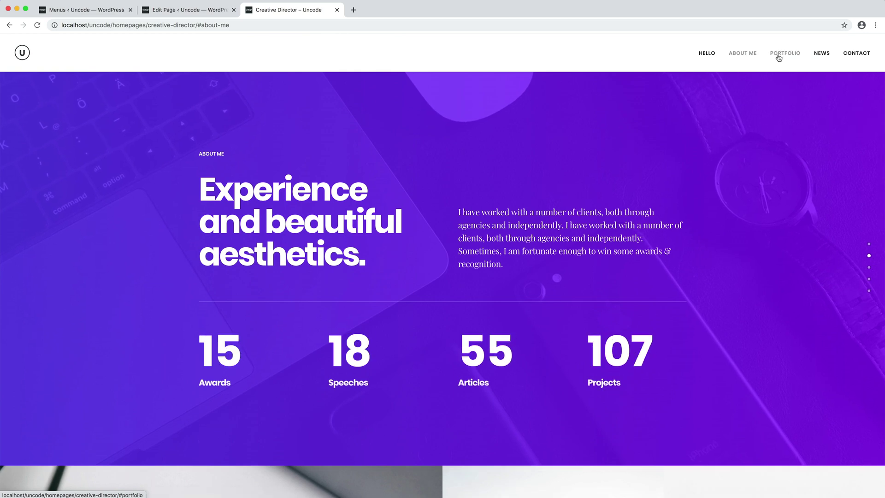
click(785, 54)
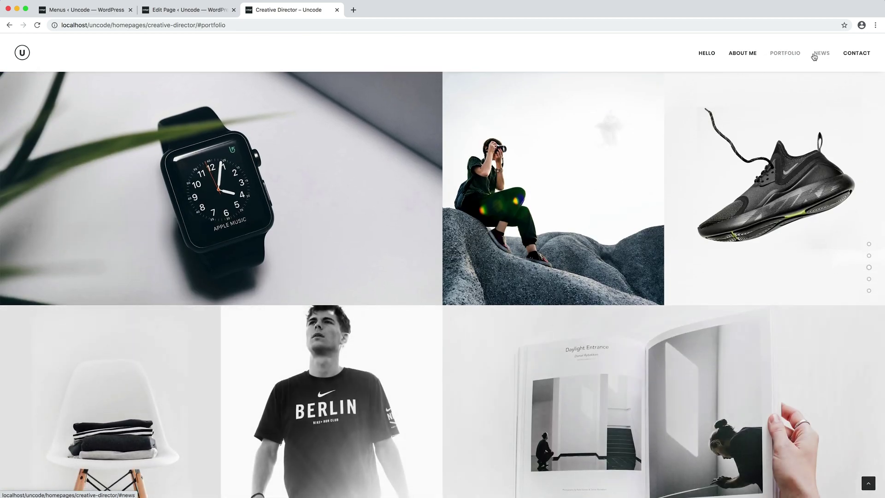
click(818, 54)
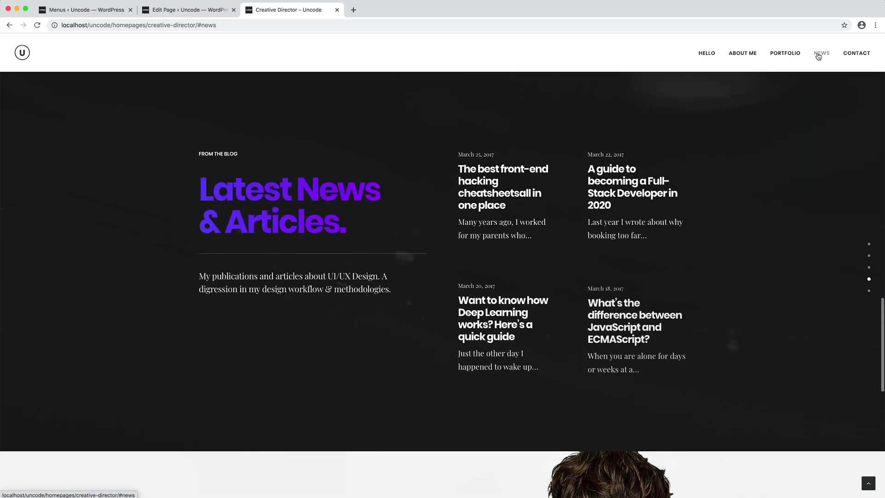
click(851, 54)
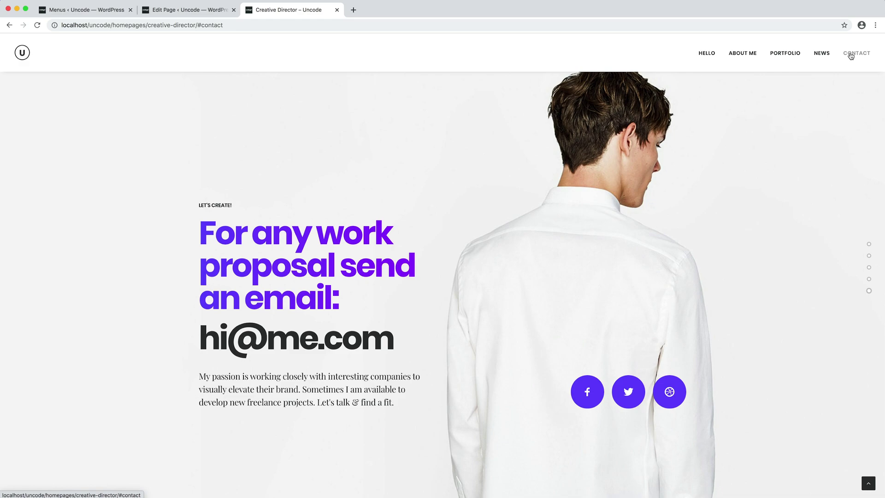
click(708, 56)
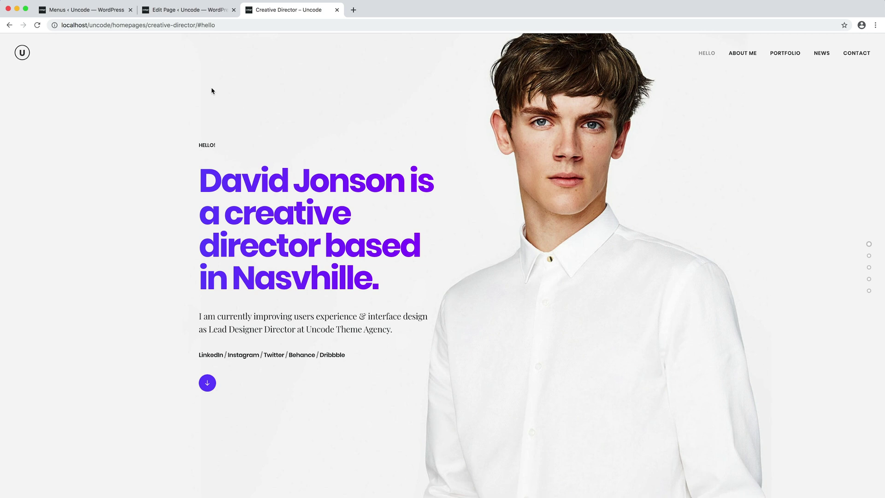
Put the full Creative Director page address before #news in the News link's URL and save the menu
click(102, 14)
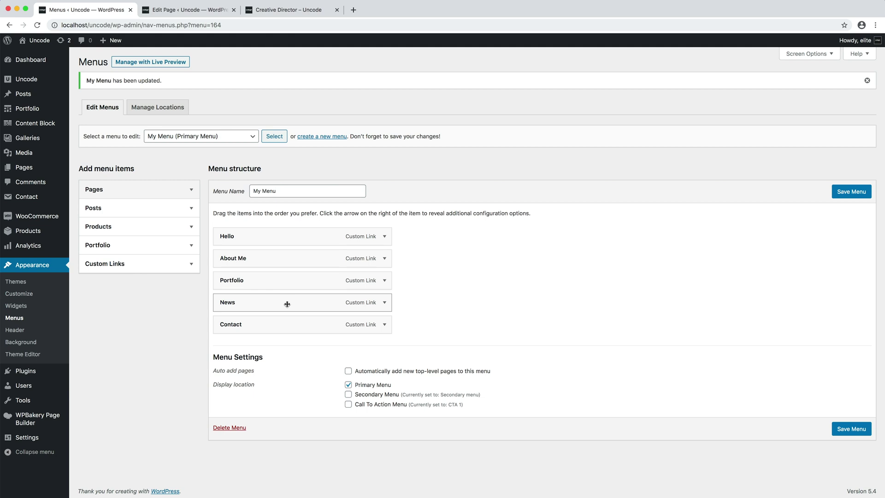
click(383, 304)
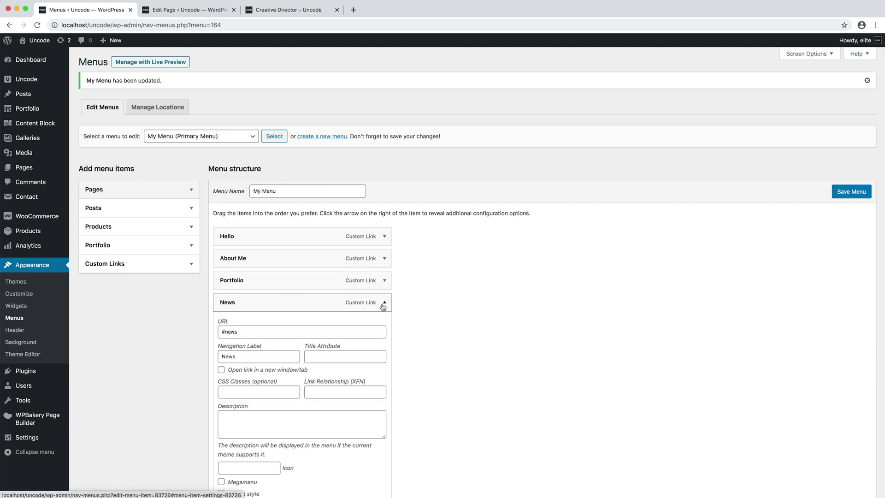
click(222, 331)
key(super+a)
text(http://localhost/uncode/homepages/creative-director/)
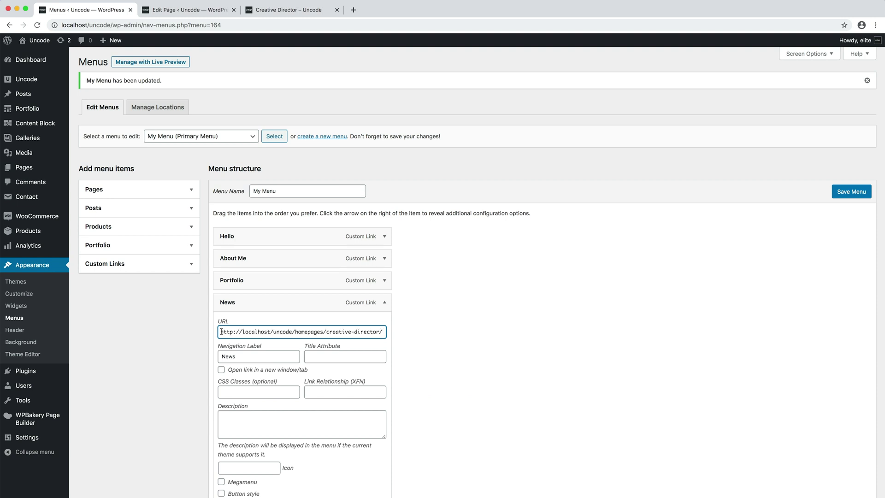
drag(222, 332, 394, 332)
click(414, 331)
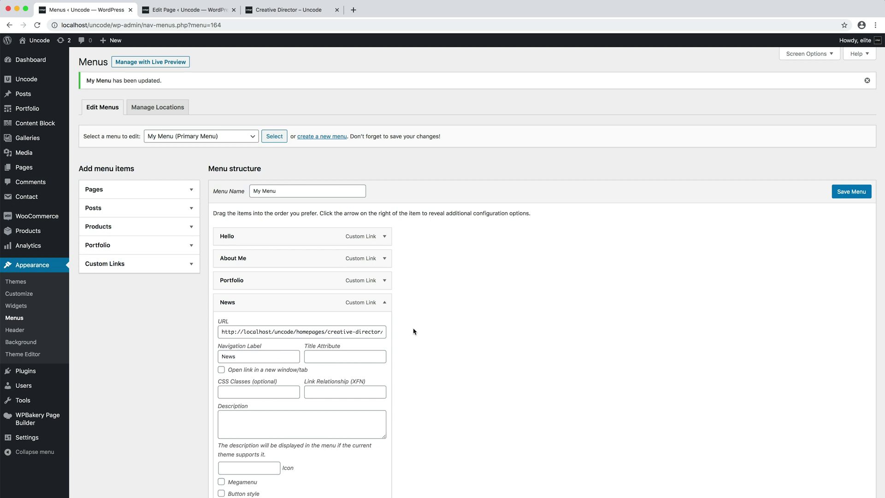
click(386, 303)
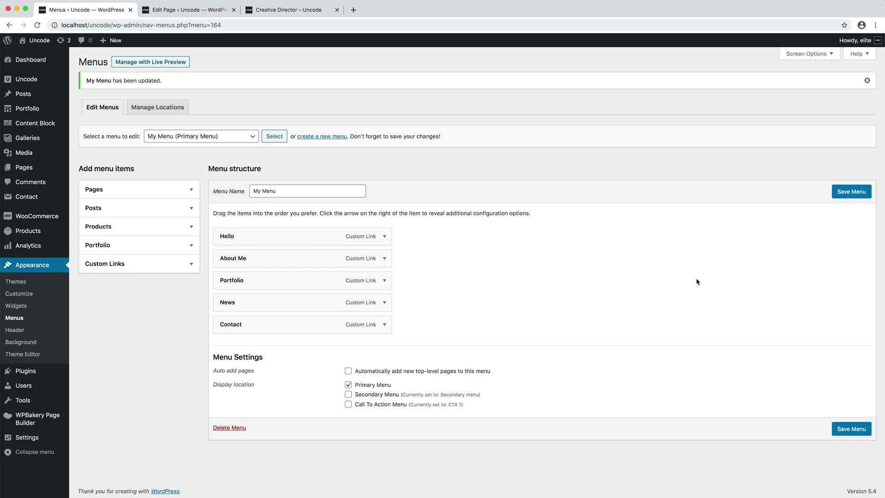
click(838, 201)
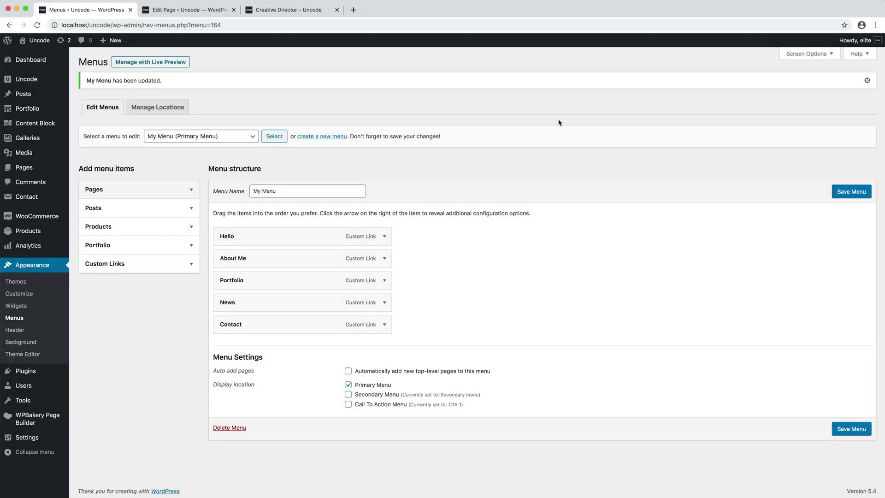
Reload the site, open a blog post from NEWS, then return via the ABOUT ME and HELLO links
click(315, 11)
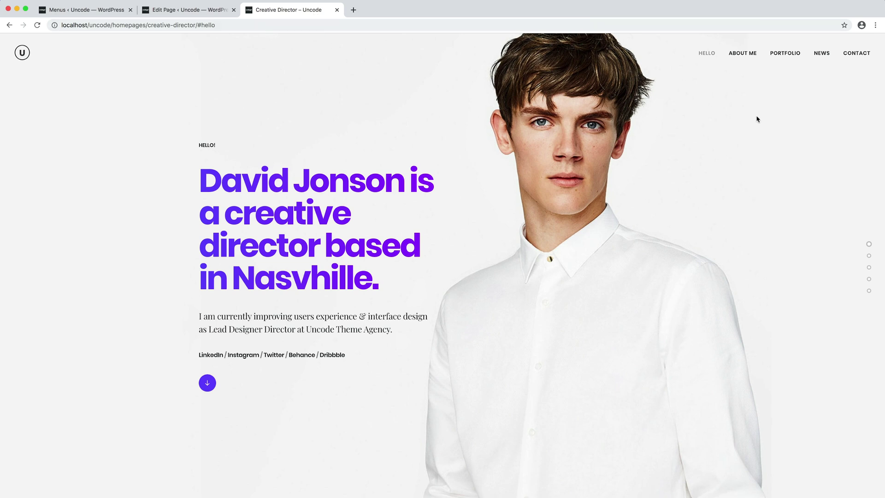
key(super+r)
click(817, 58)
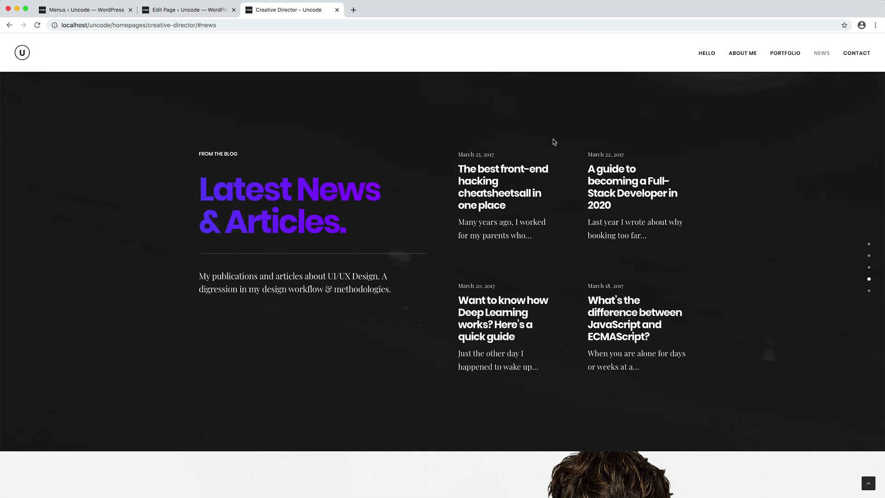
click(525, 168)
click(746, 54)
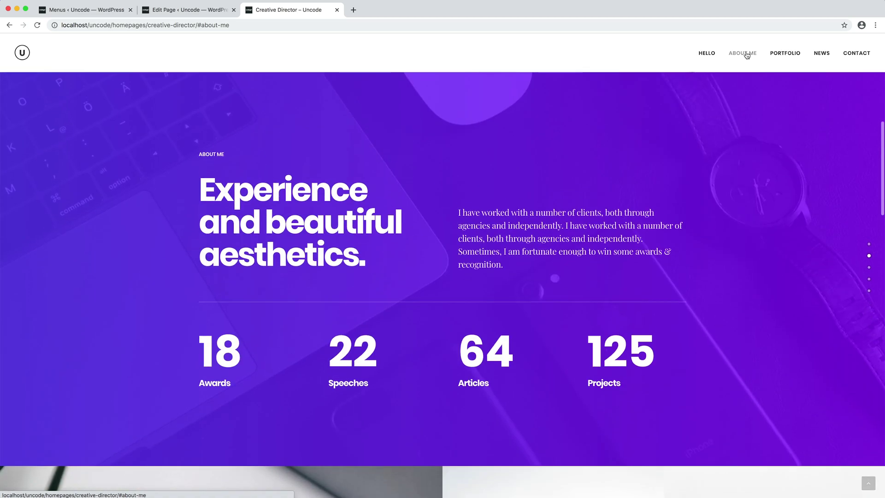
click(702, 54)
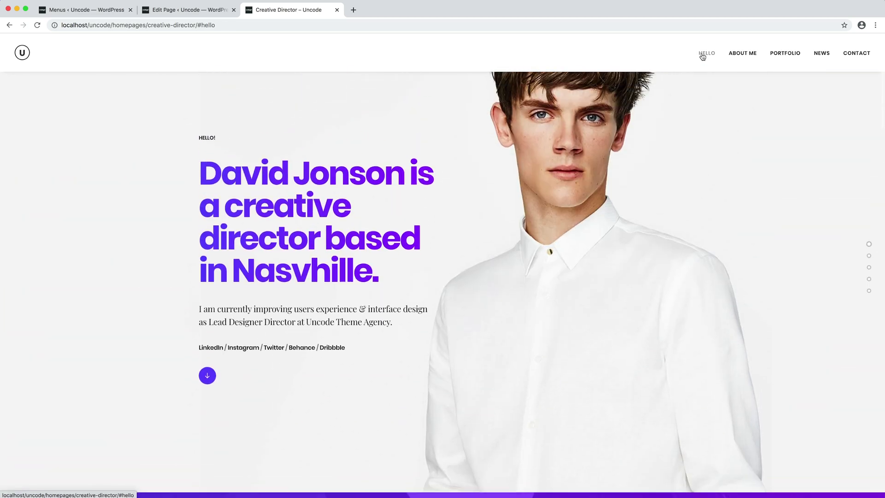